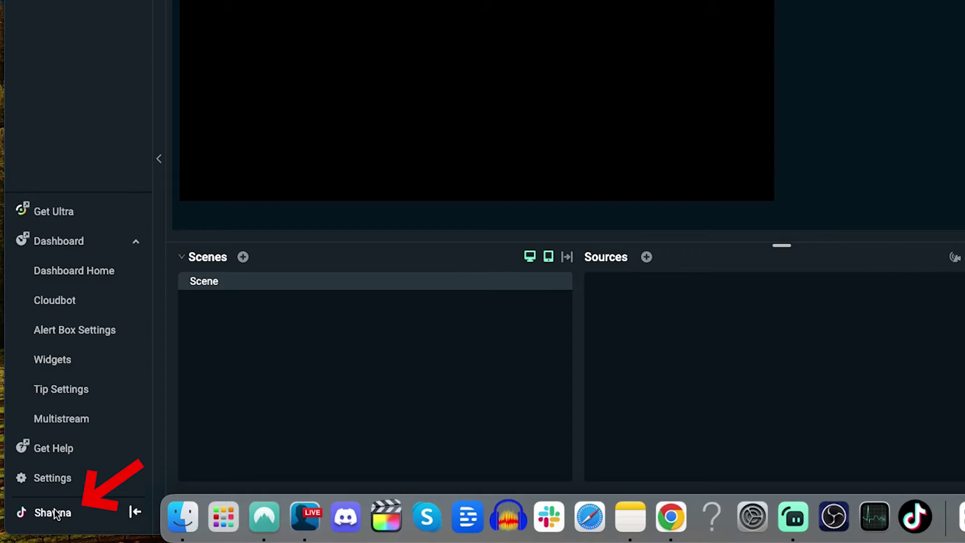
left_click(53, 513)
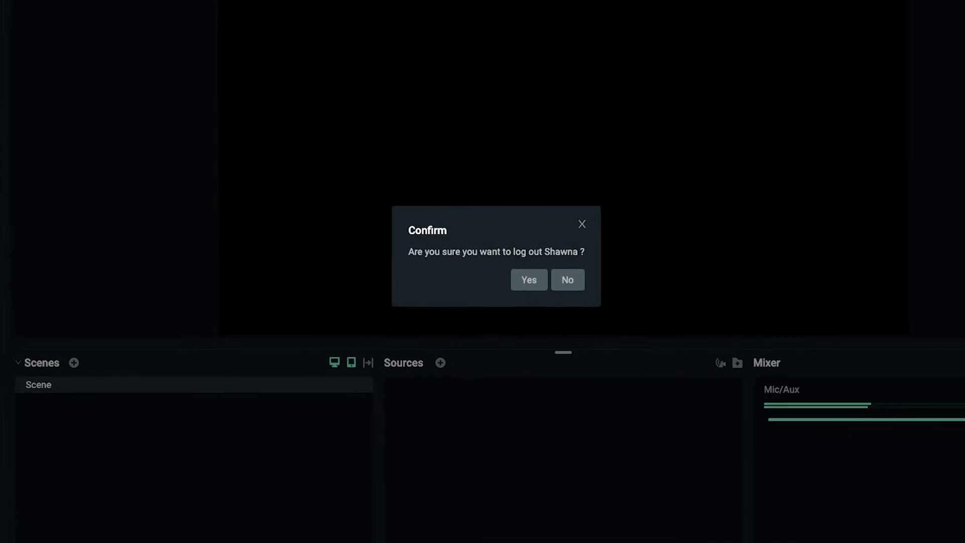
left_click(548, 290)
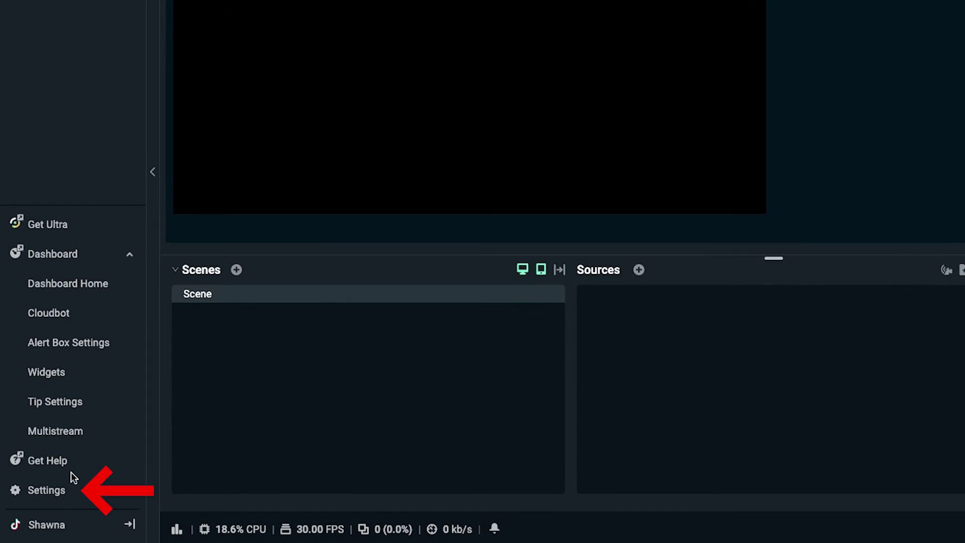
left_click(62, 494)
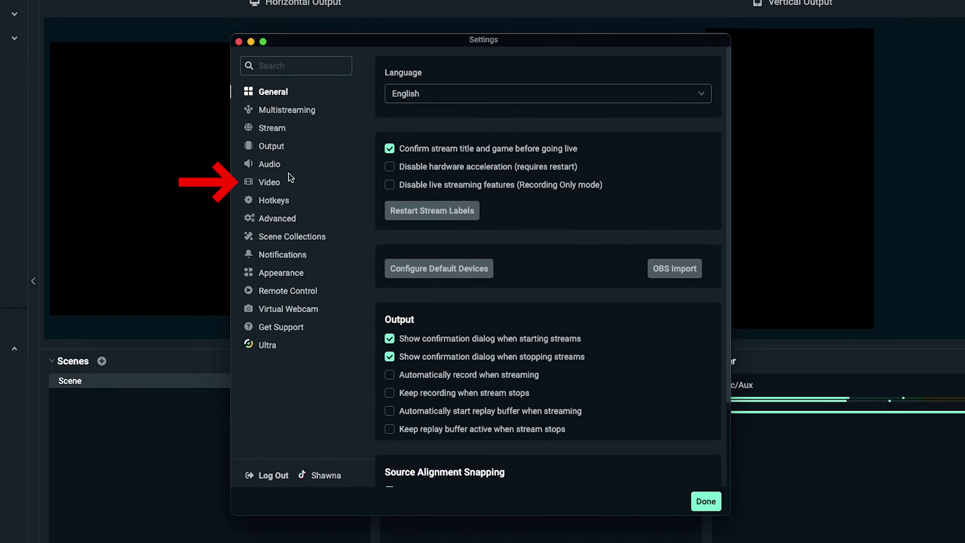
left_click(280, 183)
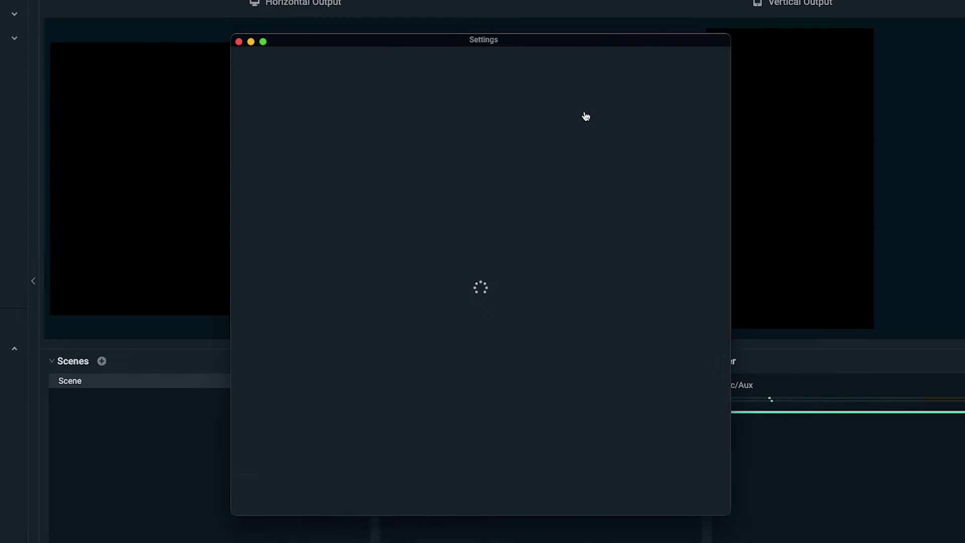
left_click(702, 501)
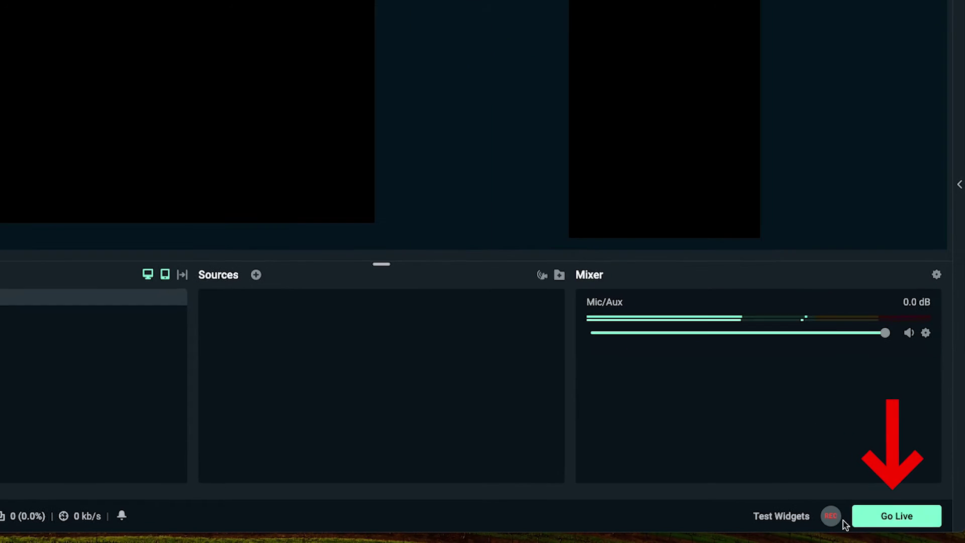
Step: Open the Go Live window past the no-sources warning, with TikTok on the vertical output
left_click(943, 541)
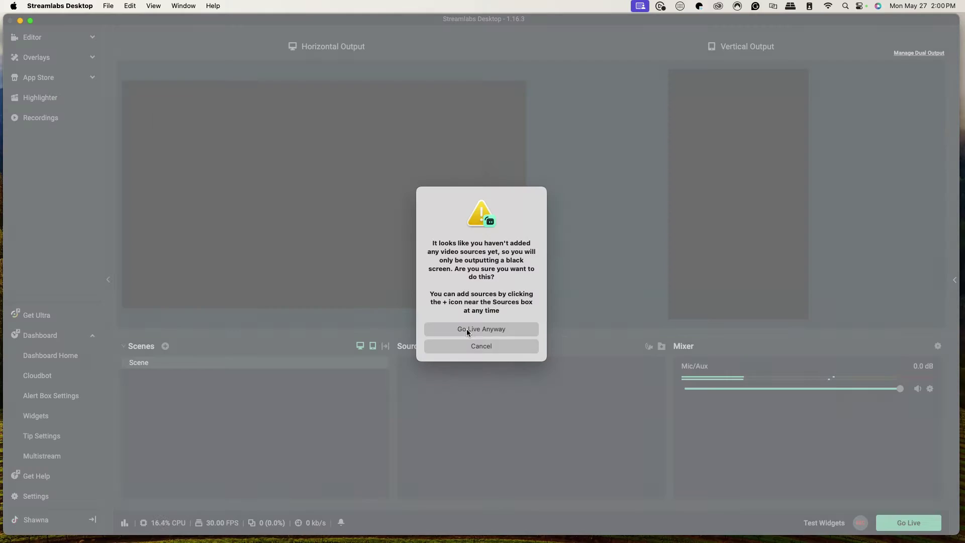
left_click(467, 329)
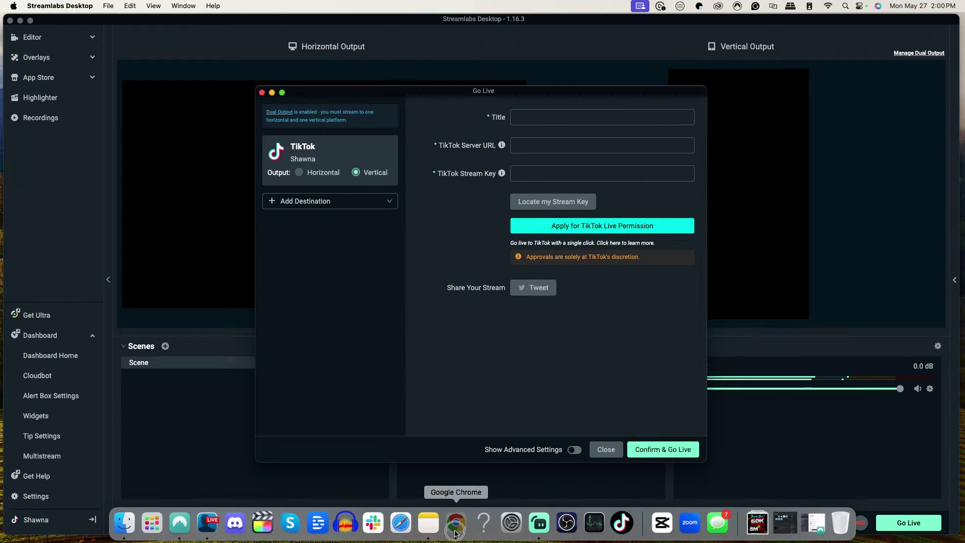
Step: On the TikTok LIVE page in Chrome, apply for LIVE access on Streamlabs
left_click(469, 523)
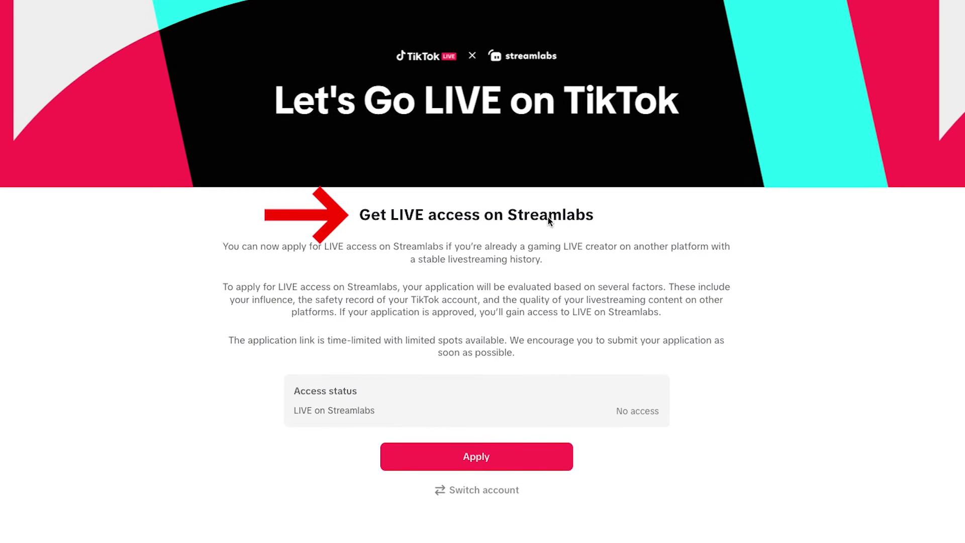
scroll(620, 231, "down", 3)
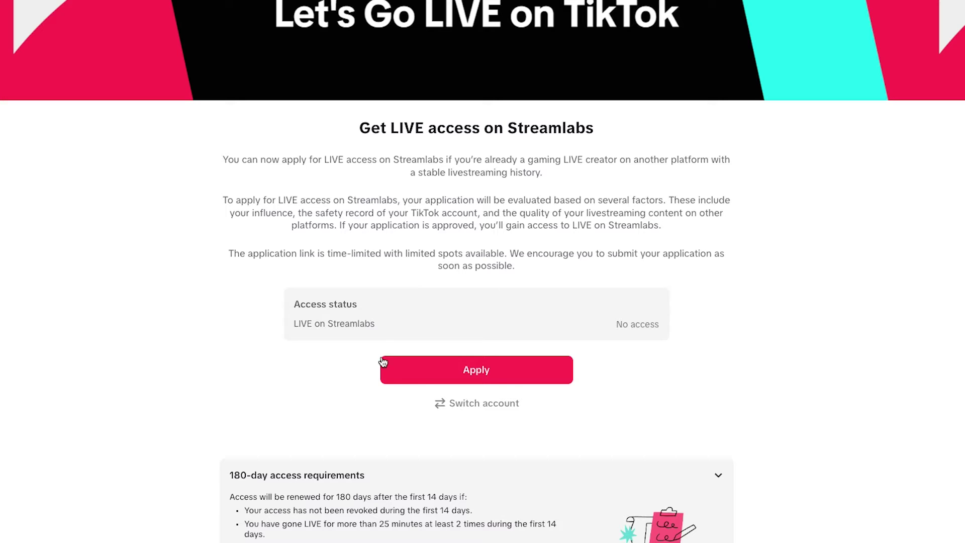
left_click(490, 380)
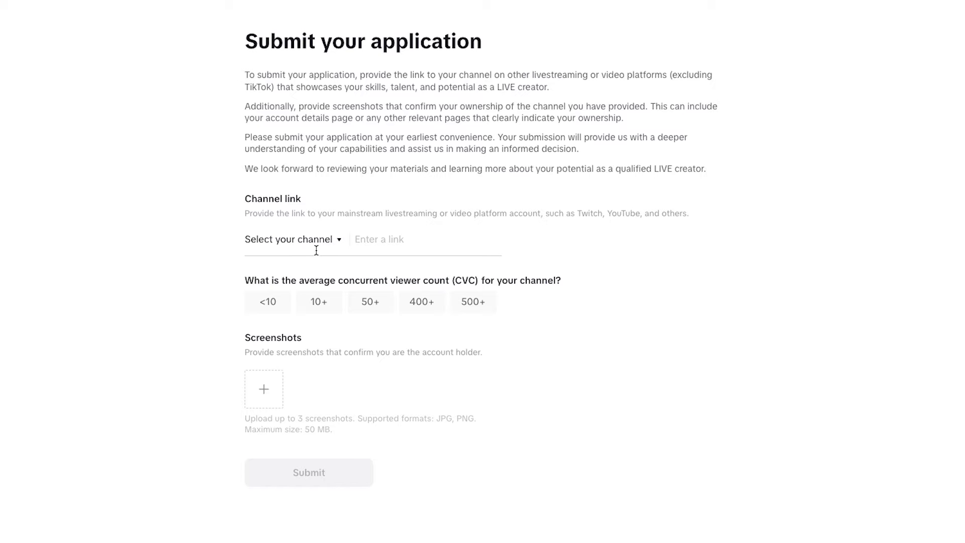
Step: Pick Twitch as the channel platform and copy your Twitch channel URL from twitch.tv
left_click(291, 241)
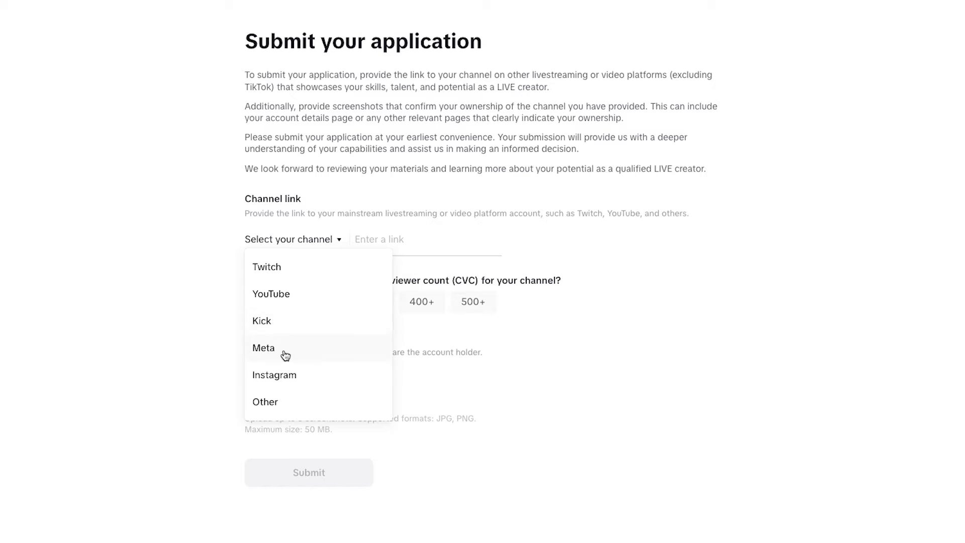
left_click(280, 273)
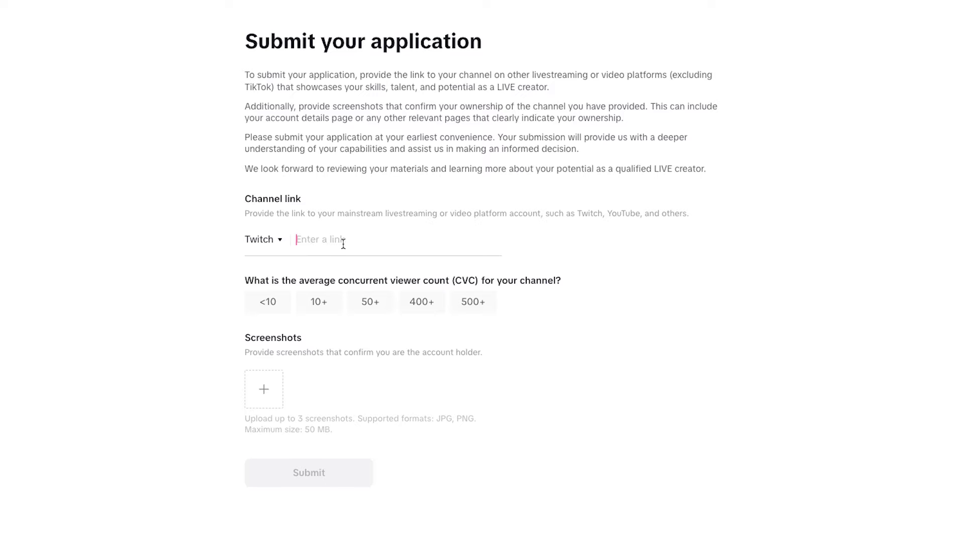
left_click(536, 24)
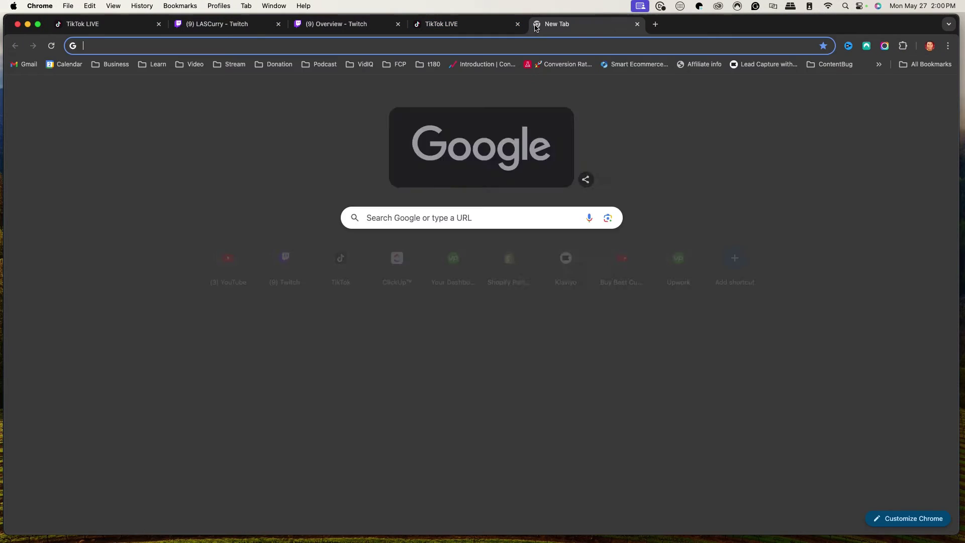
type("twitch.tv")
key("Return")
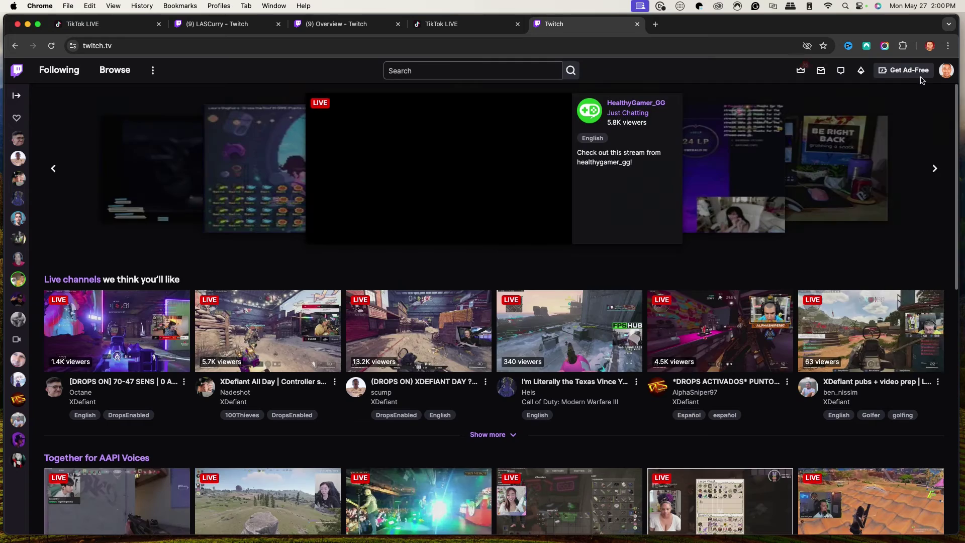
left_click(946, 70)
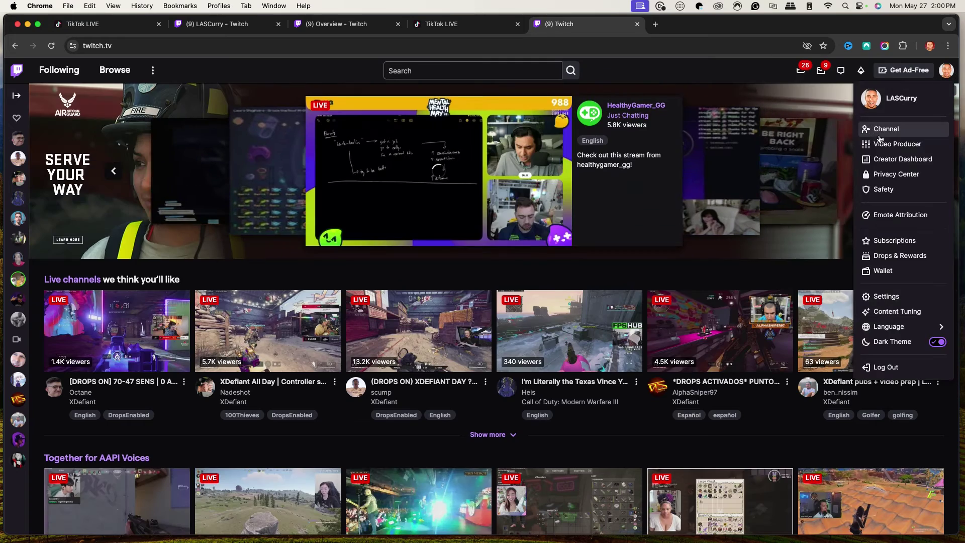
left_click(883, 129)
left_click(147, 46)
key("super+c")
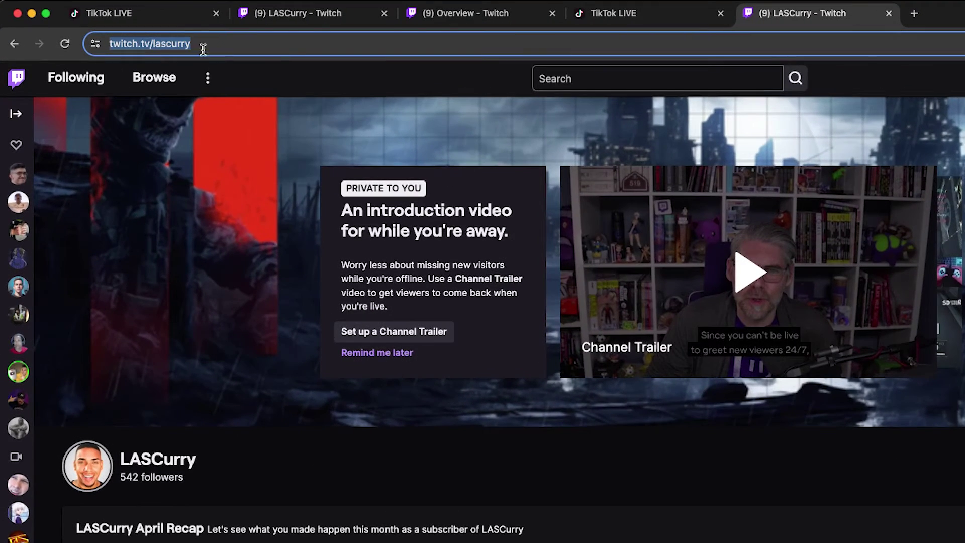
left_click(129, 24)
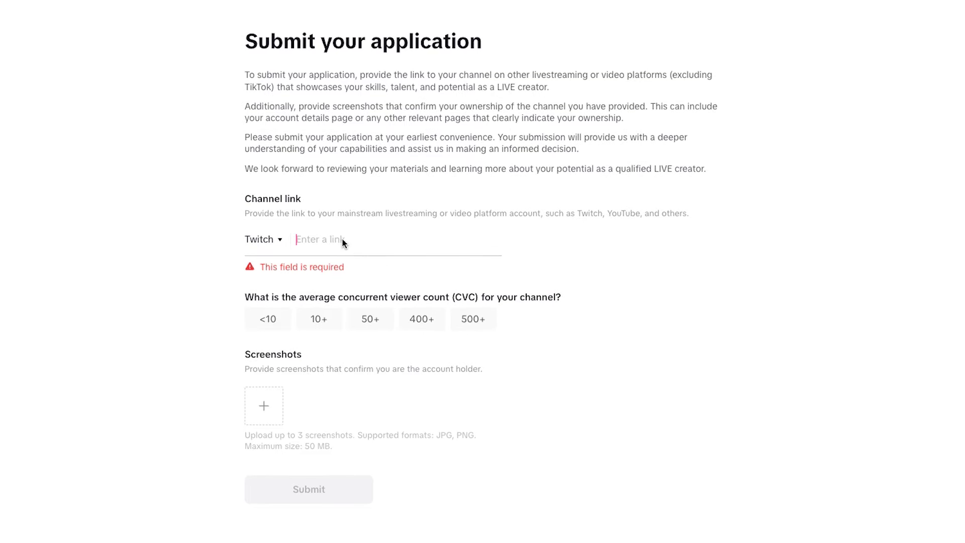
Step: Paste the Twitch channel link into the form and choose 10+ average concurrent viewers
key("super+v")
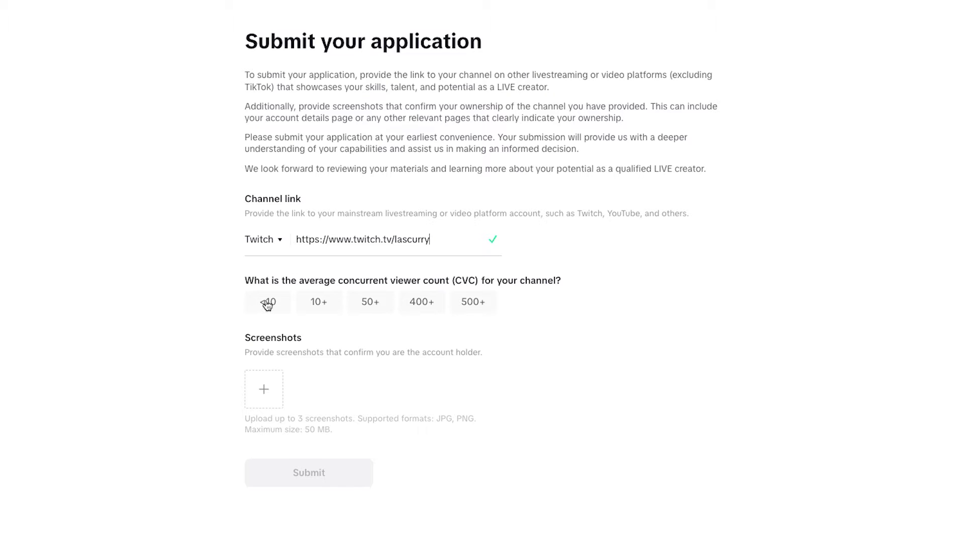
left_click(311, 301)
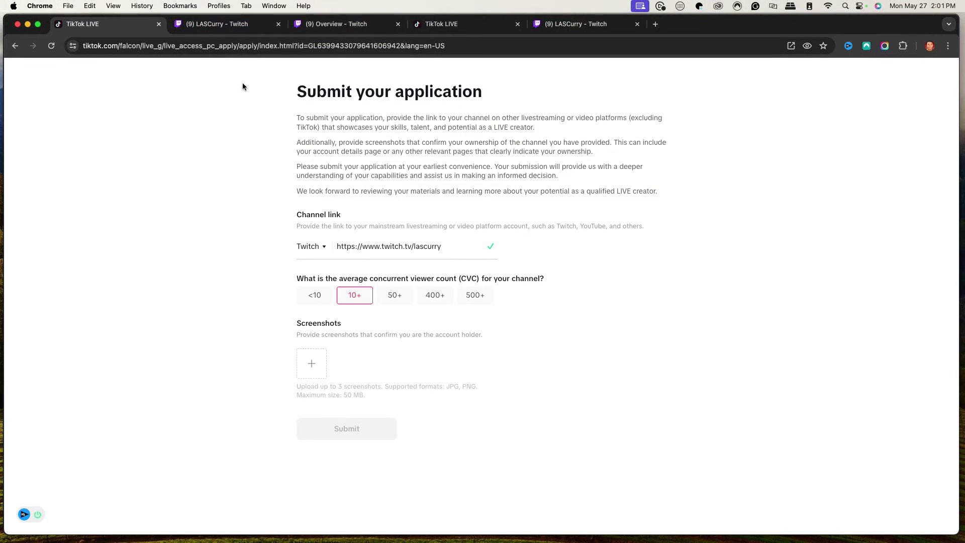
left_click(231, 25)
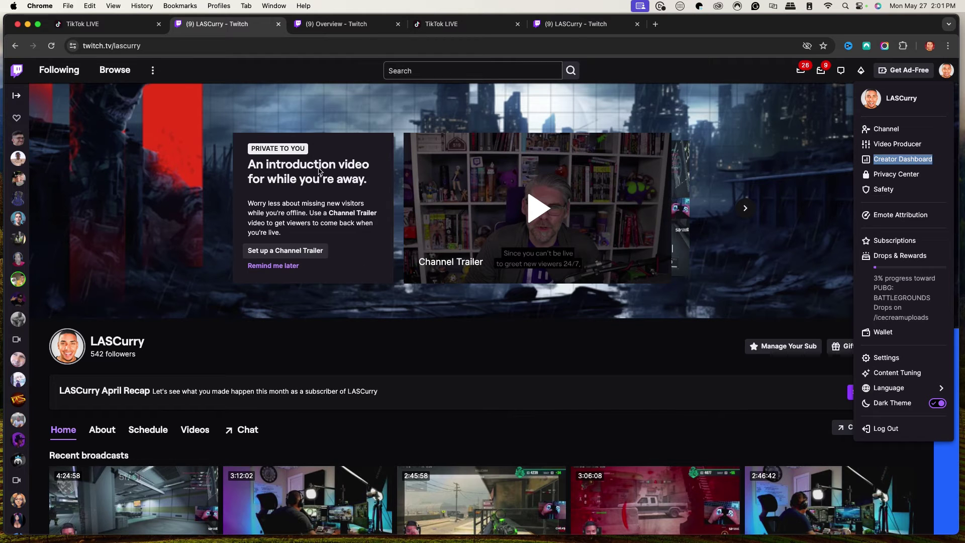
left_click(322, 28)
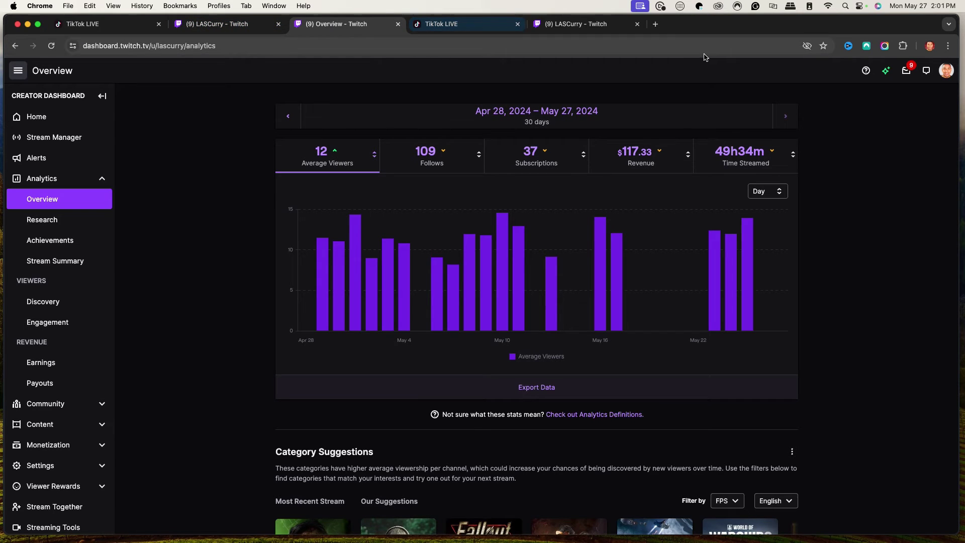
left_click(44, 123)
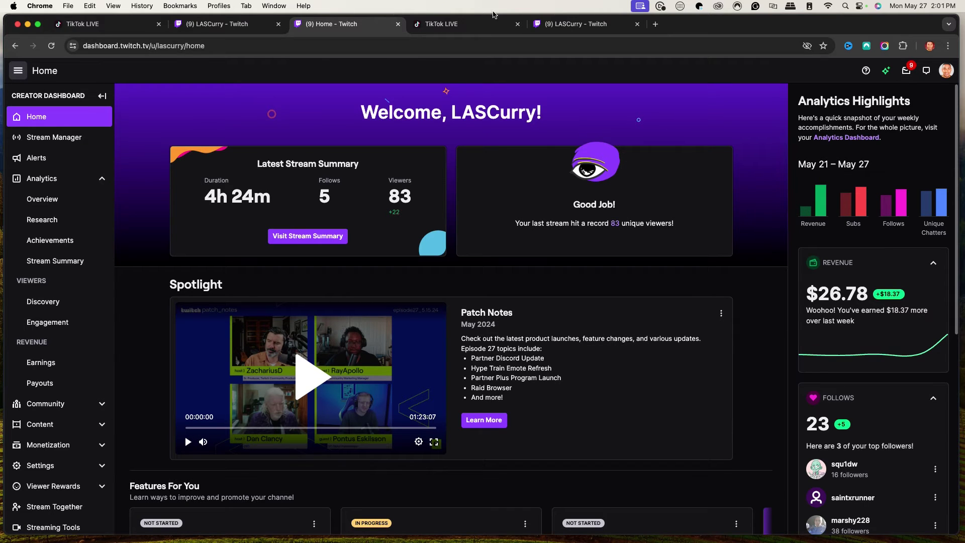
left_click(138, 28)
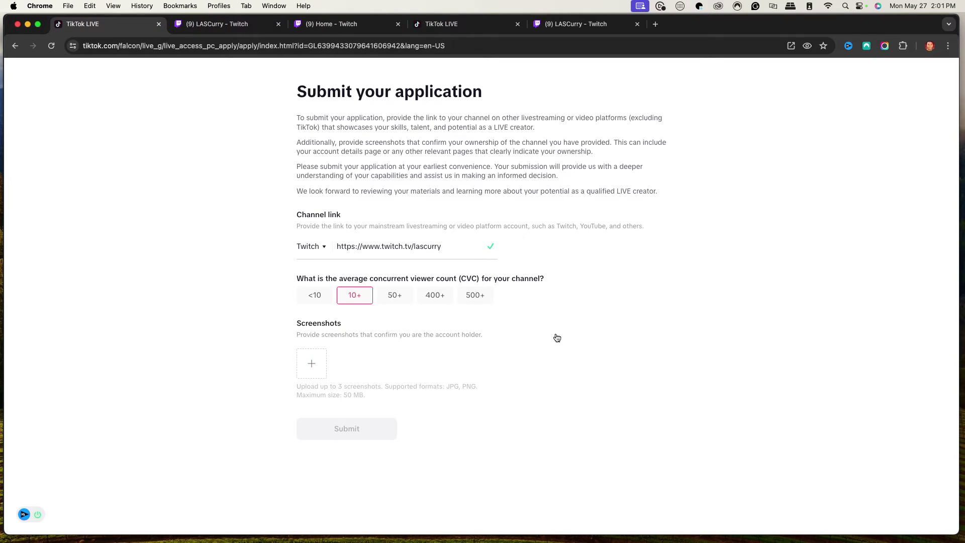
Step: Capture a region screenshot of the Twitch Analytics Overview page
left_click(325, 363)
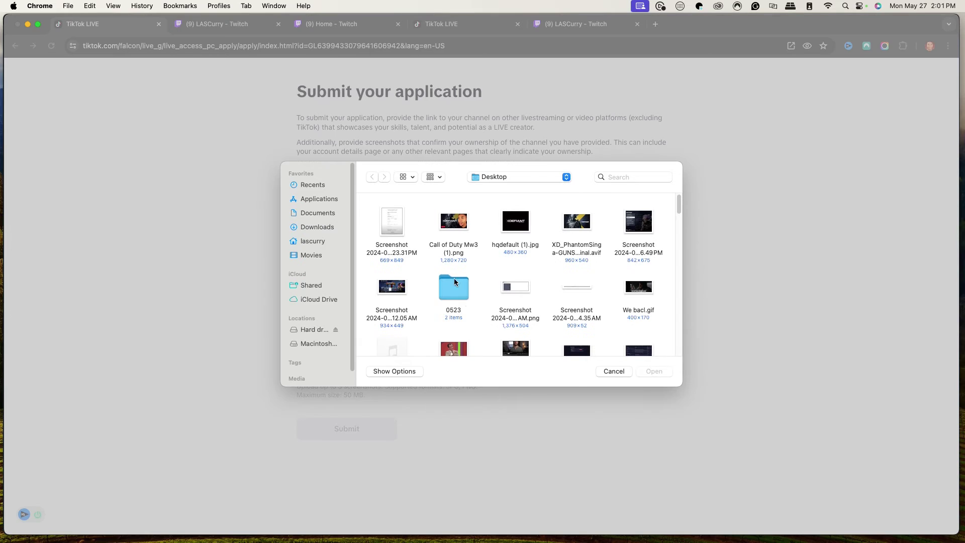
left_click(614, 372)
key("ctrl+Tab")
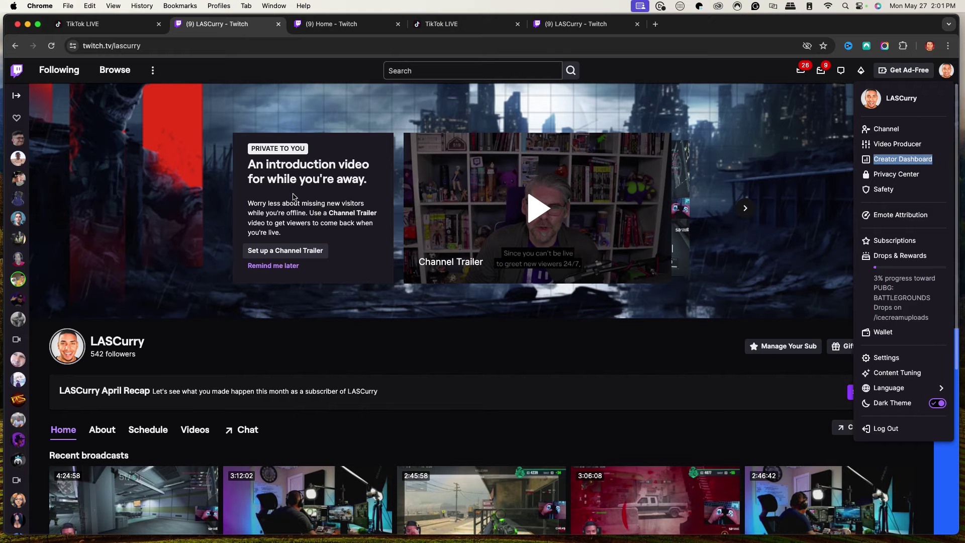
left_click(349, 29)
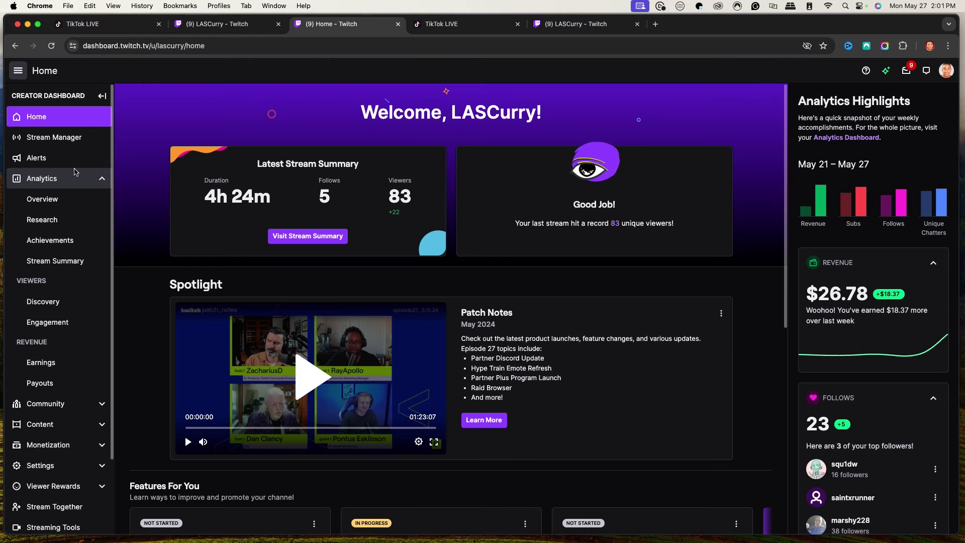
left_click(47, 198)
key("super+shift+4")
left_click_drag(134, 85, 912, 505)
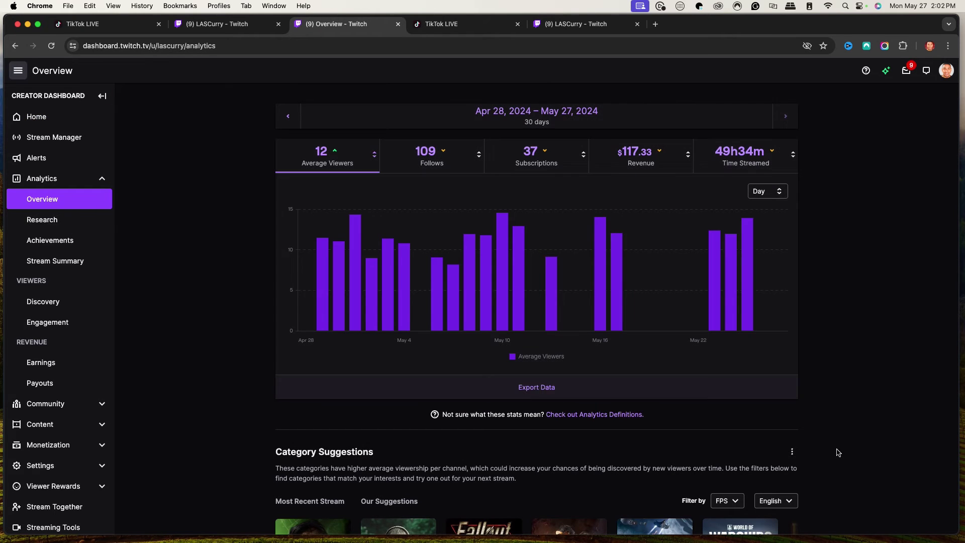
Step: Upload the new Desktop screenshot to the TikTok application and submit it
left_click(113, 26)
left_click(307, 363)
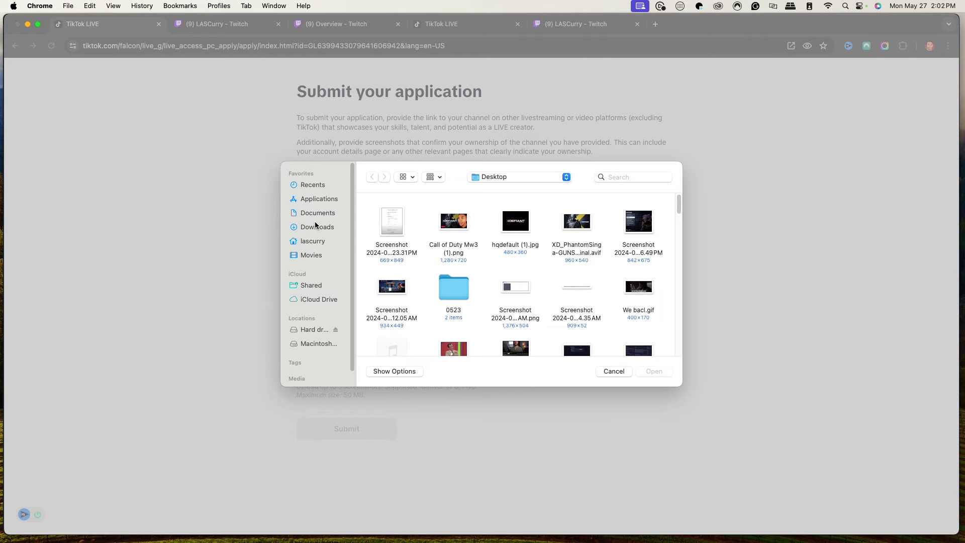
left_click(312, 241)
double_click(392, 221)
left_click(391, 222)
left_click(650, 372)
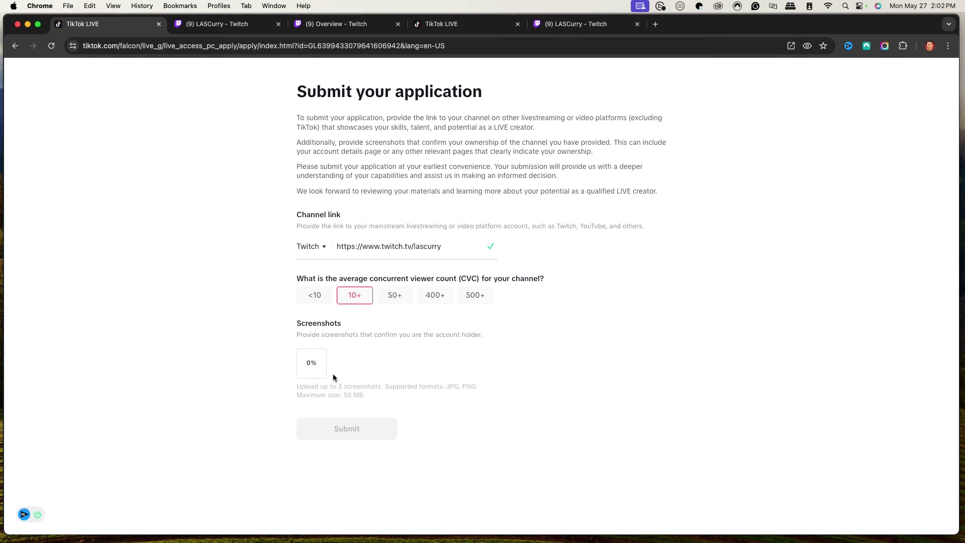
left_click(341, 429)
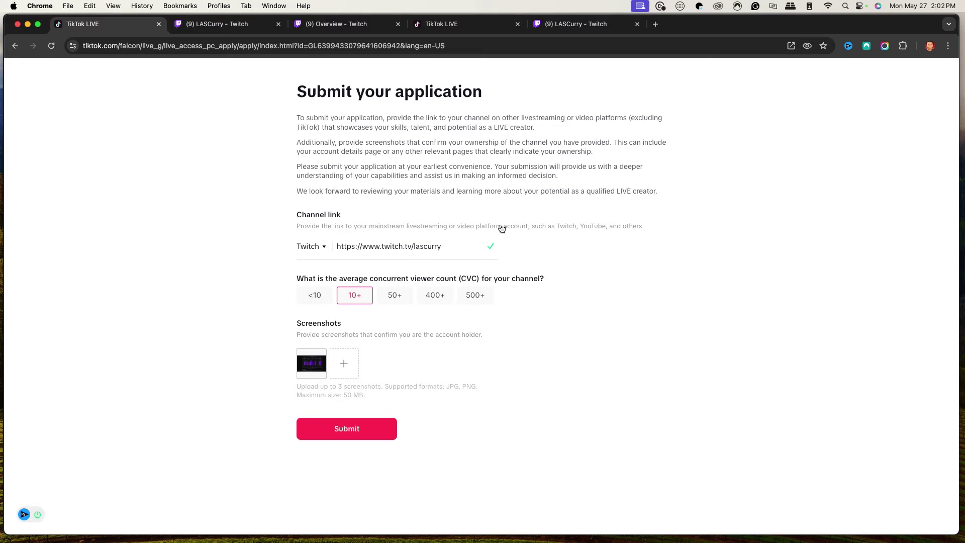
Step: Switch to the TikTok LIVE tab showing Access approved for LIVE on Streamlabs
left_click(456, 26)
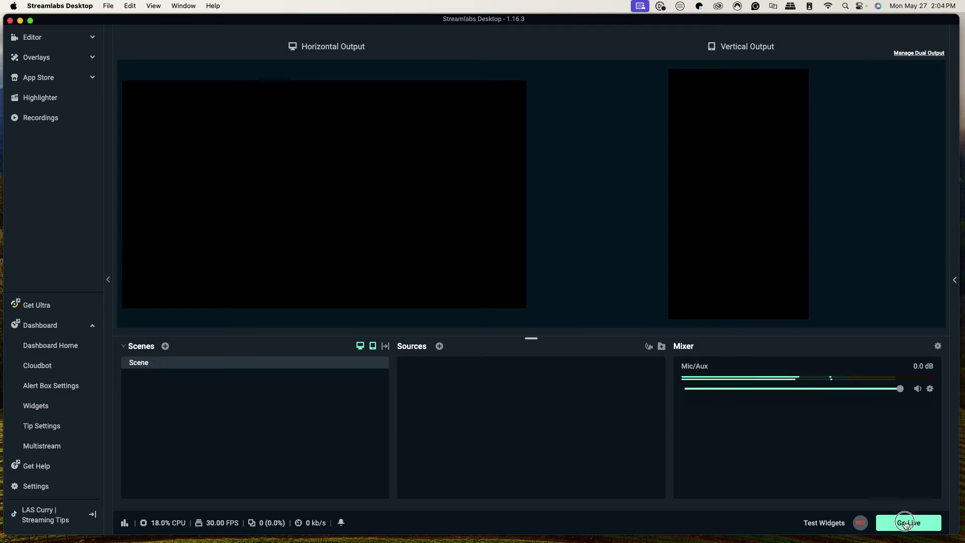
left_click(899, 521)
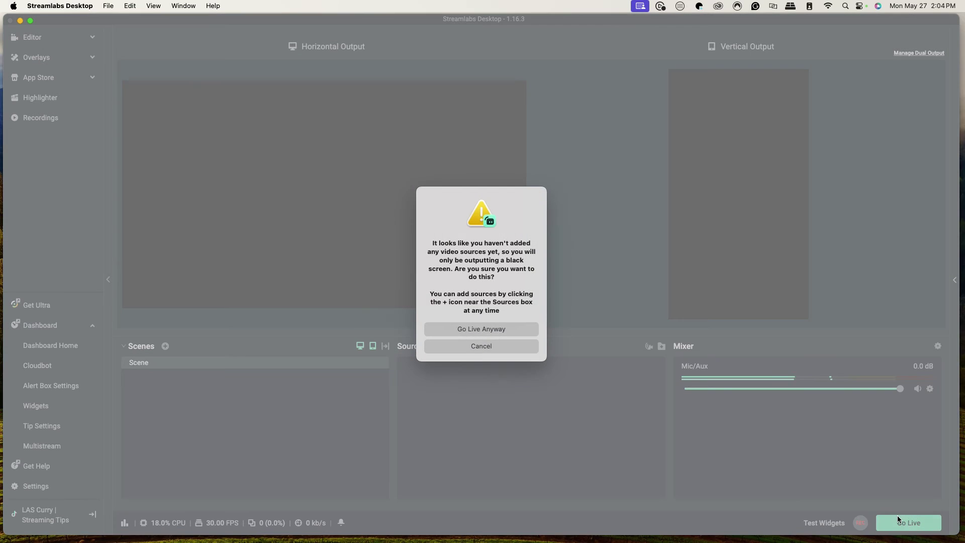
left_click(426, 329)
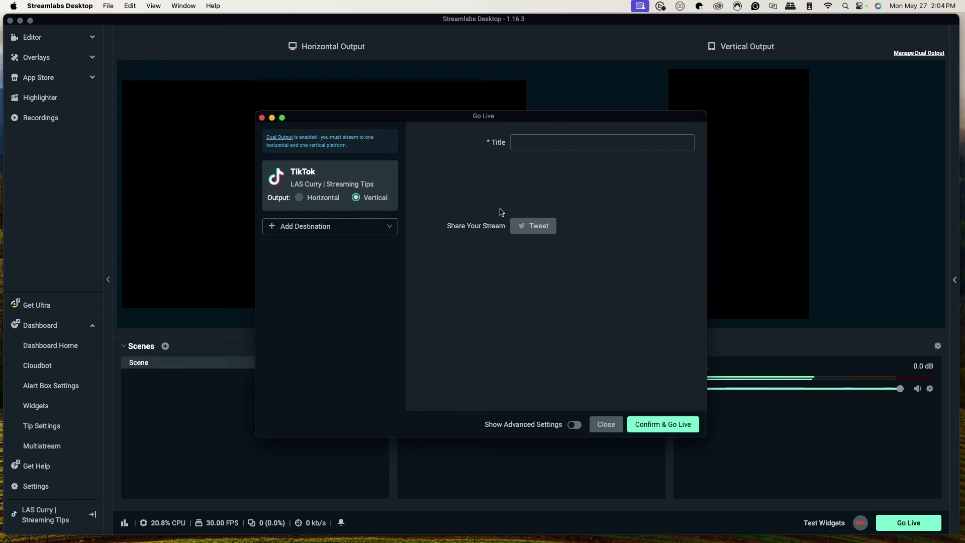
left_click(521, 141)
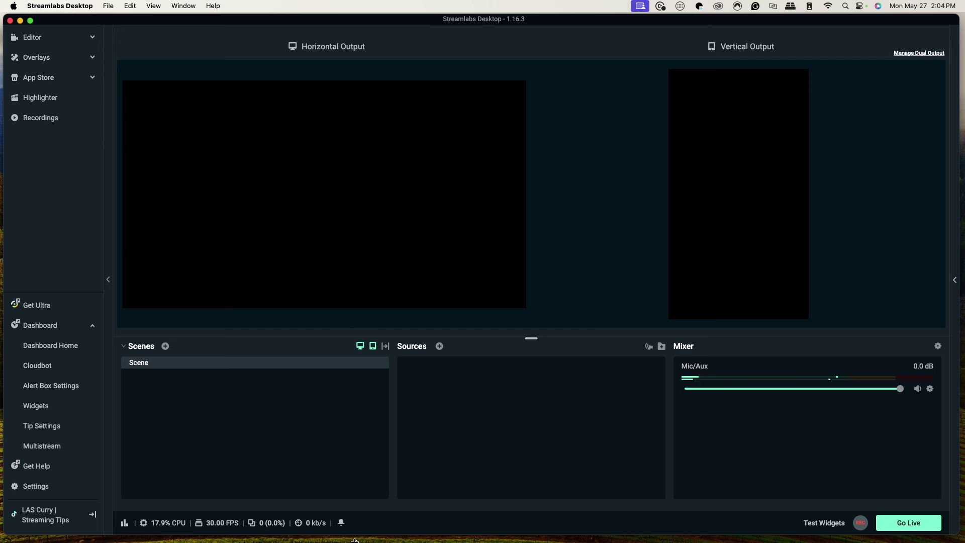
mouse_move(354, 541)
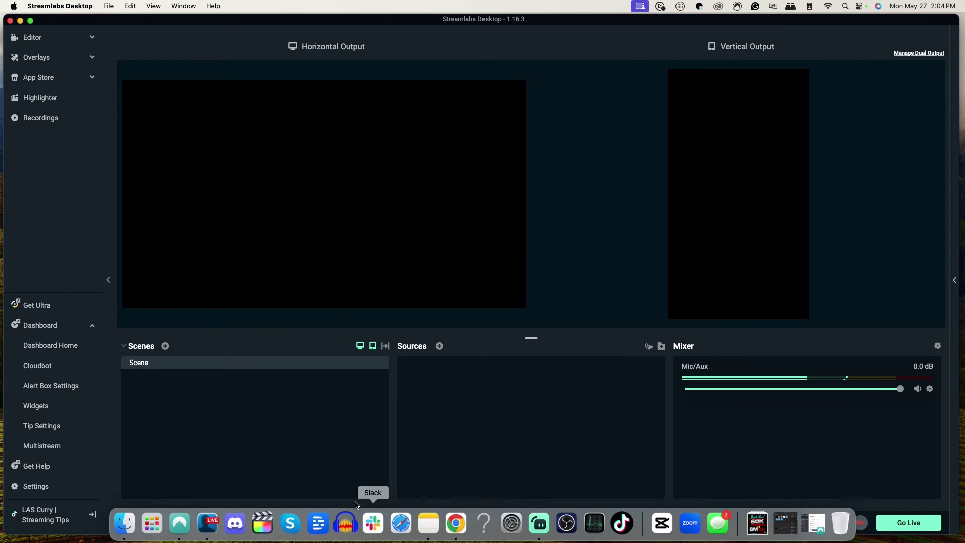